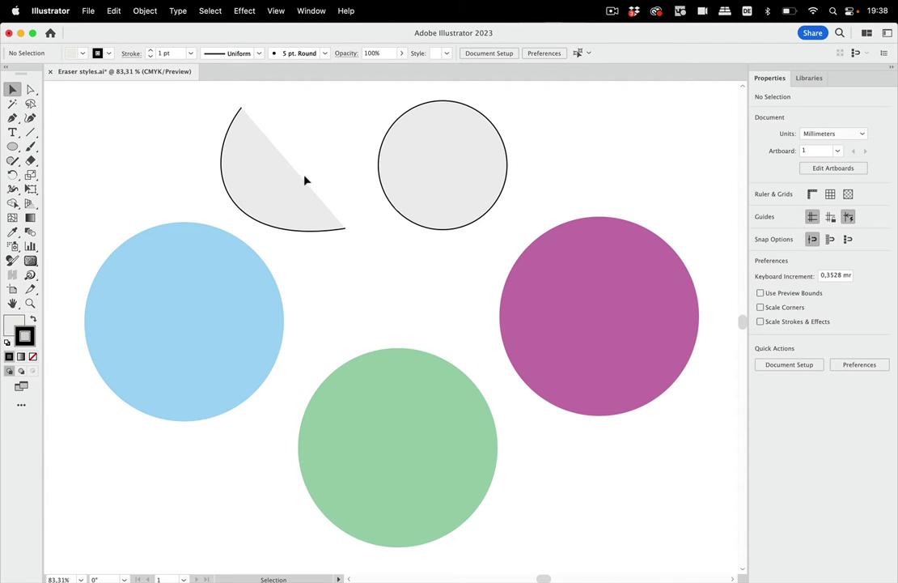
- Select the grey half-circle and erase a curved channel through it with the Eraser Tool
{"action": "left_click", "coordinate": [277, 195]}
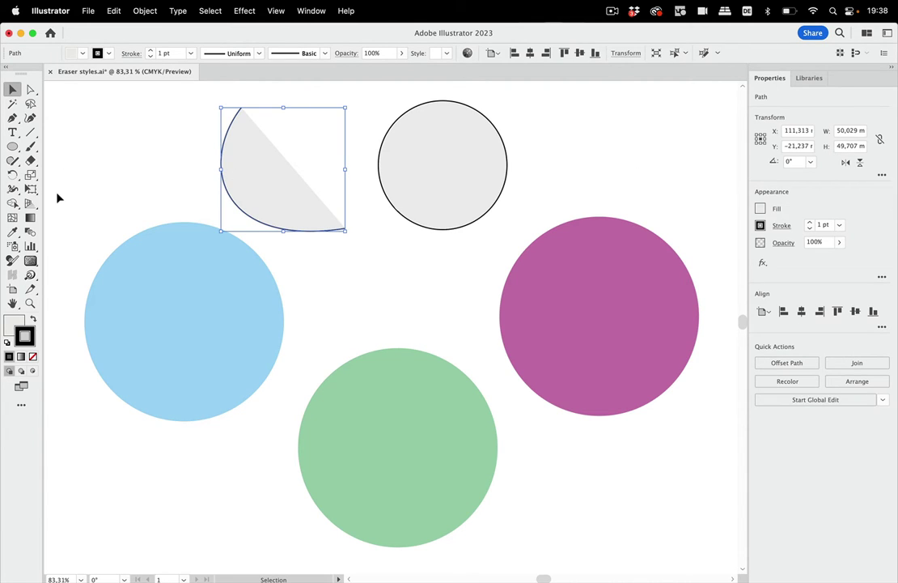
{"action": "left_click", "coordinate": [30, 161]}
{"action": "left_click_drag", "start_coordinate": [29, 160], "coordinate": [69, 168]}
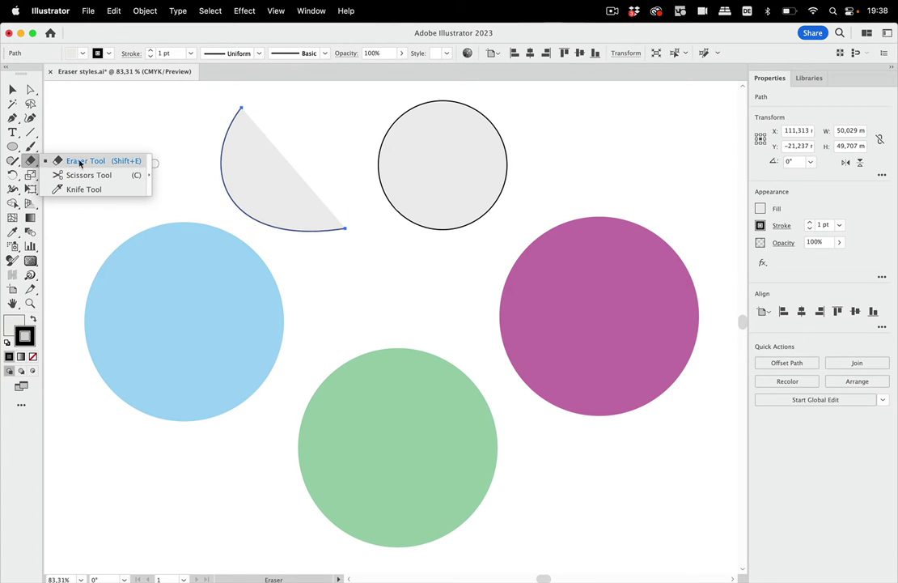
{"action": "left_click", "coordinate": [54, 159]}
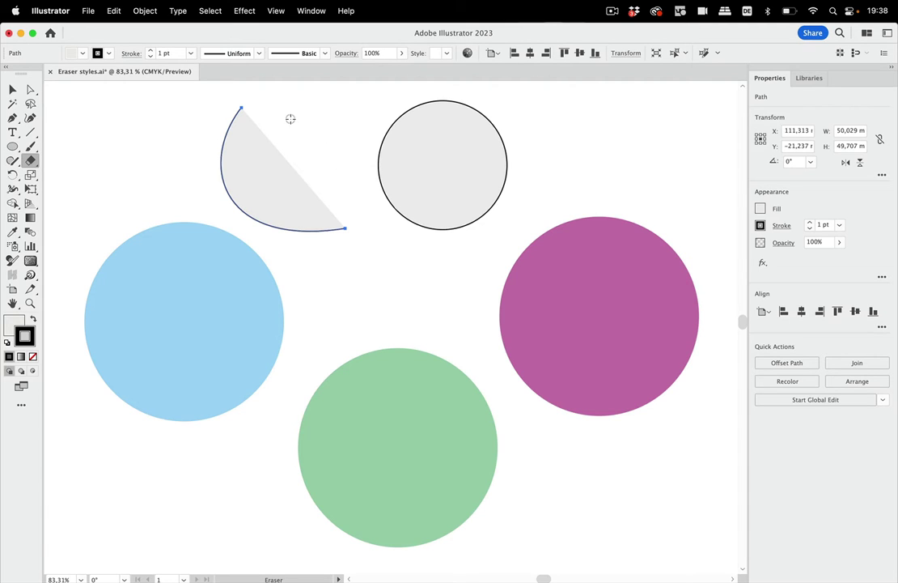
{"action": "mouse_move", "coordinate": [267, 134]}
{"action": "left_mouse_down"}
{"action": "mouse_move", "coordinate": [257, 189]}
{"action": "mouse_move", "coordinate": [285, 197]}
{"action": "mouse_move", "coordinate": [348, 161]}
{"action": "left_mouse_up"}
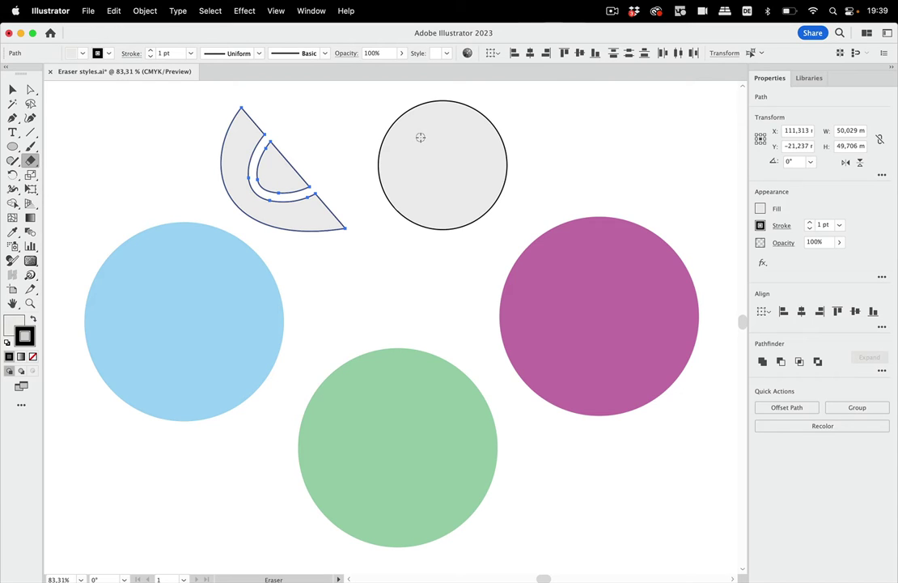
- Erase a wavy gap edge to edge across the grey circle, splitting it into upper and lower pieces
{"action": "mouse_move", "coordinate": [361, 135]}
{"action": "left_mouse_down"}
{"action": "mouse_move", "coordinate": [392, 151]}
{"action": "mouse_move", "coordinate": [449, 154]}
{"action": "left_mouse_up"}
{"action": "key", "text": "v"}
{"action": "left_click", "coordinate": [478, 167]}
{"action": "left_click", "coordinate": [351, 125]}
{"action": "key", "text": "shift+e"}
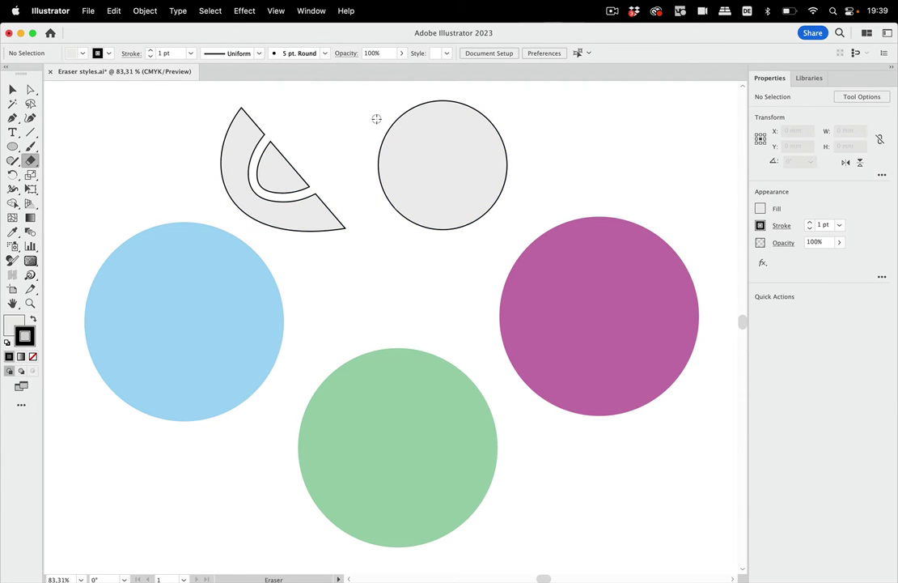
{"action": "mouse_move", "coordinate": [375, 150]}
{"action": "left_mouse_down"}
{"action": "mouse_move", "coordinate": [421, 167]}
{"action": "mouse_move", "coordinate": [577, 174]}
{"action": "left_mouse_up"}
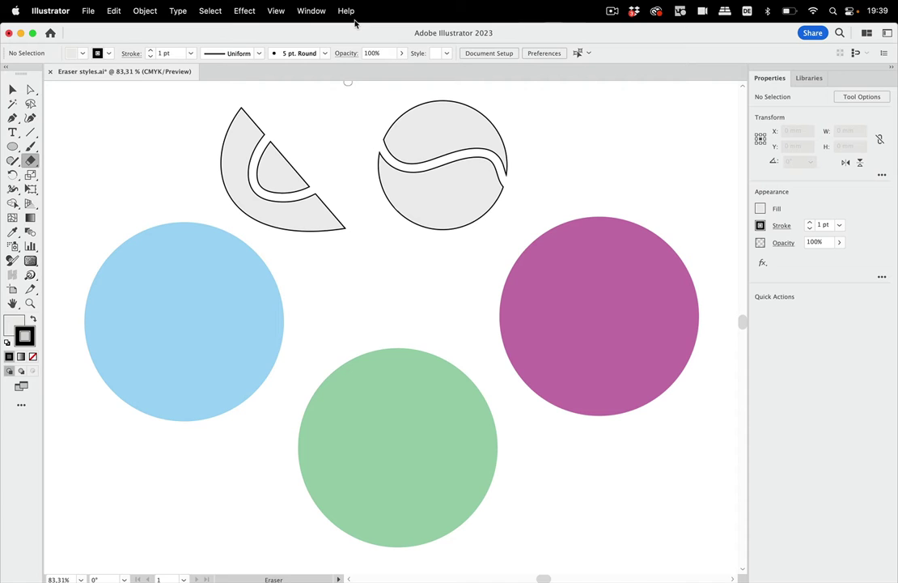
- Open the Appearance panel and move it to the upper right
{"action": "left_click", "coordinate": [315, 11]}
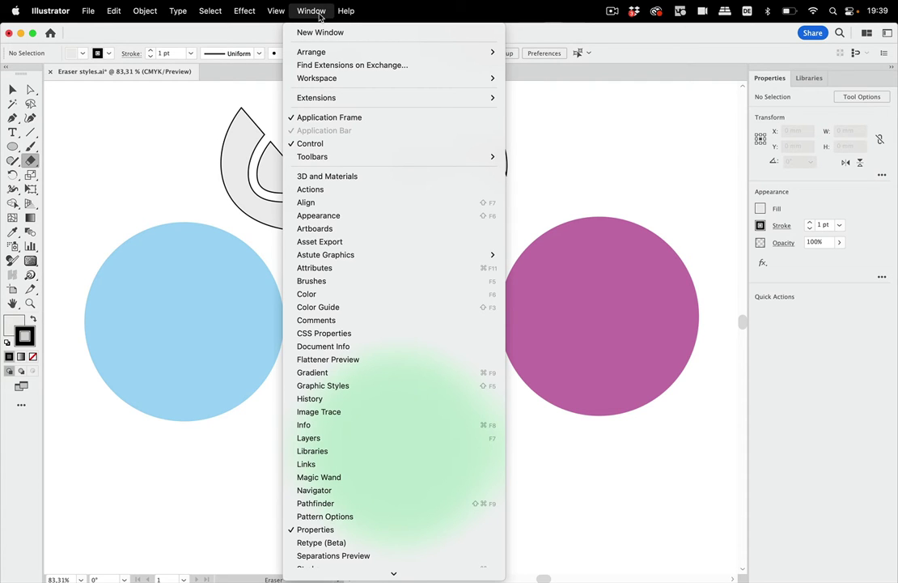
{"action": "left_click", "coordinate": [307, 216]}
{"action": "left_click_drag", "start_coordinate": [606, 215], "coordinate": [678, 127]}
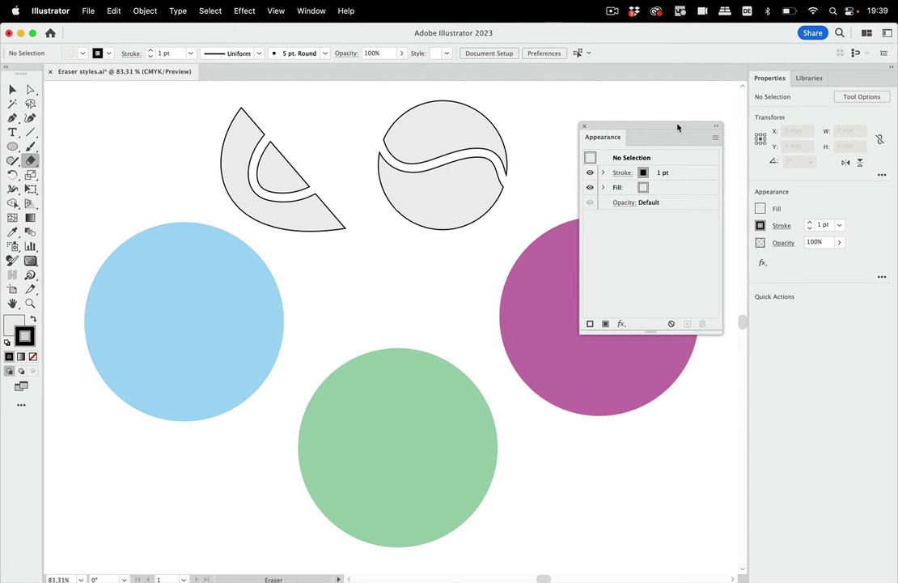
{"action": "left_click", "coordinate": [629, 324]}
{"action": "left_click", "coordinate": [608, 283]}
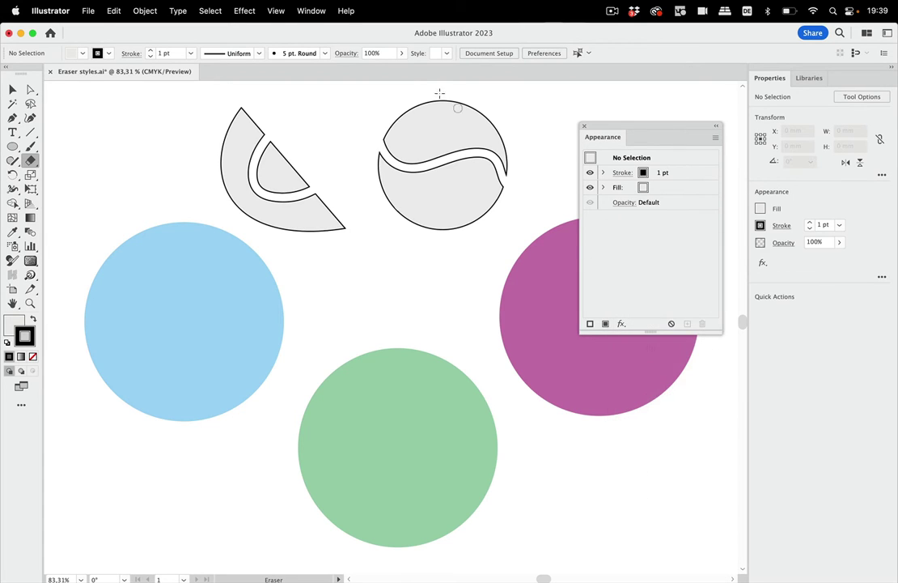
- Open the Graphic Styles panel, shorten it, and place it below the Appearance panel
{"action": "left_click", "coordinate": [310, 10]}
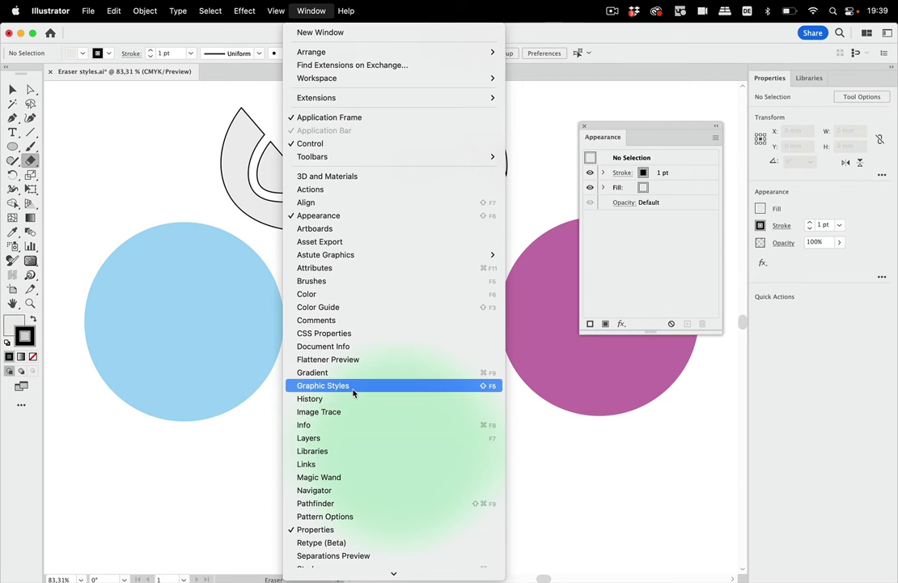
{"action": "left_click", "coordinate": [352, 389]}
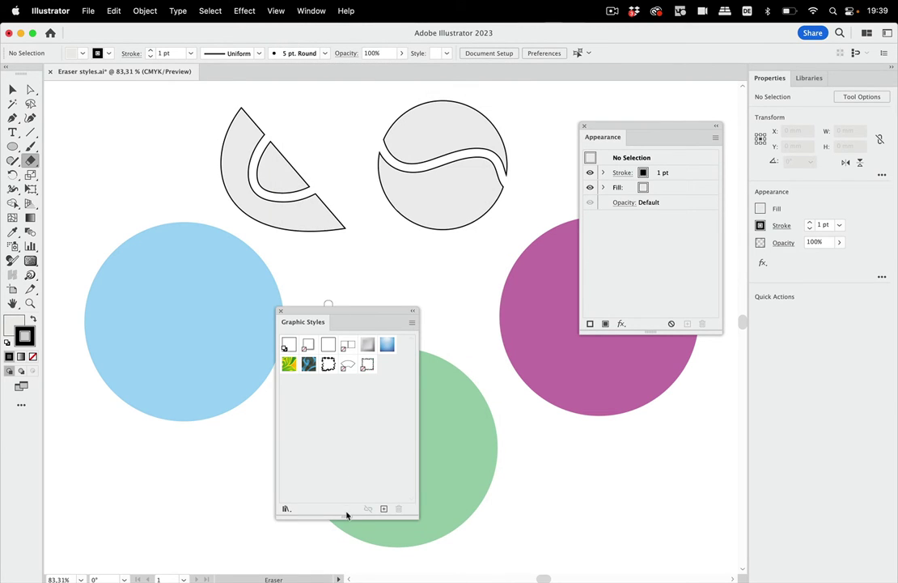
{"action": "left_click_drag", "start_coordinate": [346, 515], "coordinate": [358, 406]}
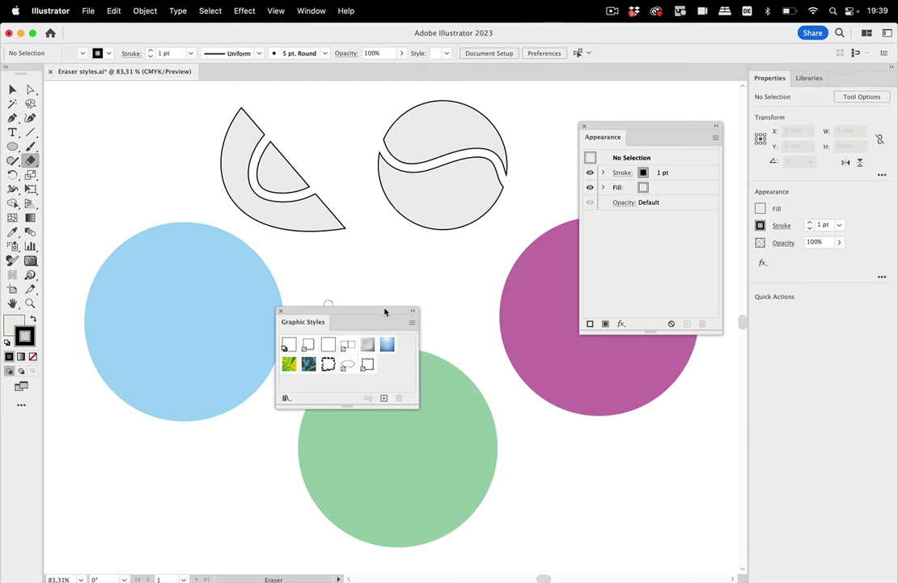
{"action": "left_click_drag", "start_coordinate": [387, 311], "coordinate": [692, 371]}
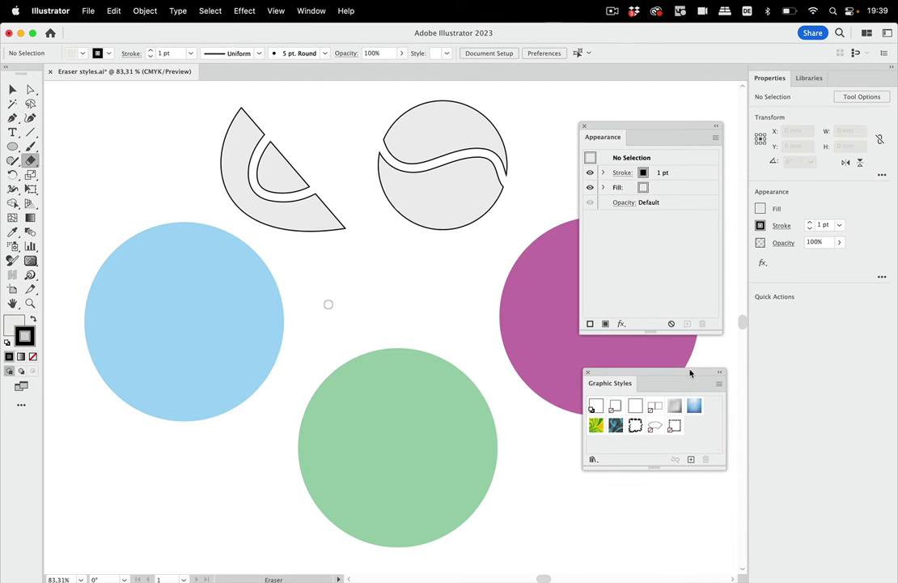
- Set the default stroke's variable width profile to the tapered Width Profile 1
{"action": "left_click", "coordinate": [716, 138]}
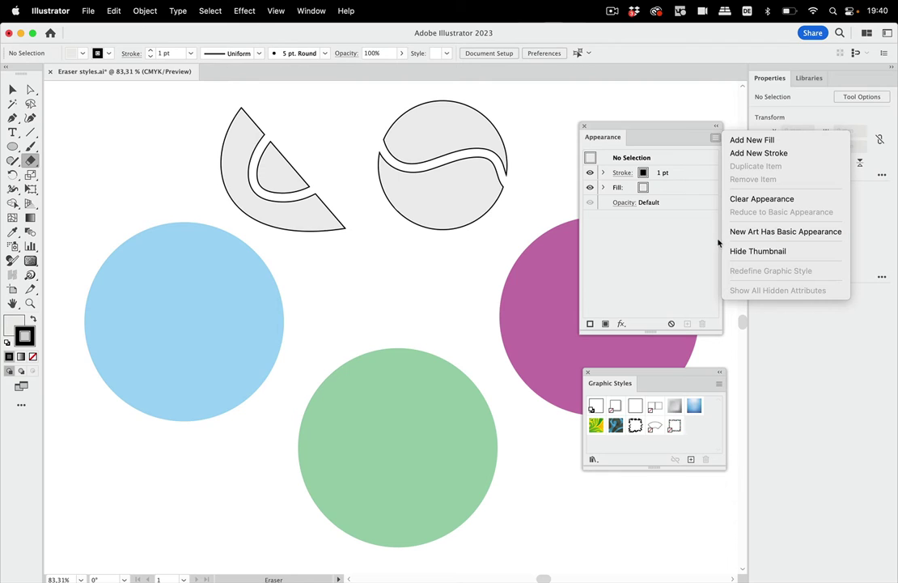
{"action": "left_click", "coordinate": [656, 249]}
{"action": "scroll", "coordinate": [478, 236], "scroll_direction": "right", "scroll_amount": 5}
{"action": "scroll", "coordinate": [477, 236], "scroll_direction": "up", "scroll_amount": 2}
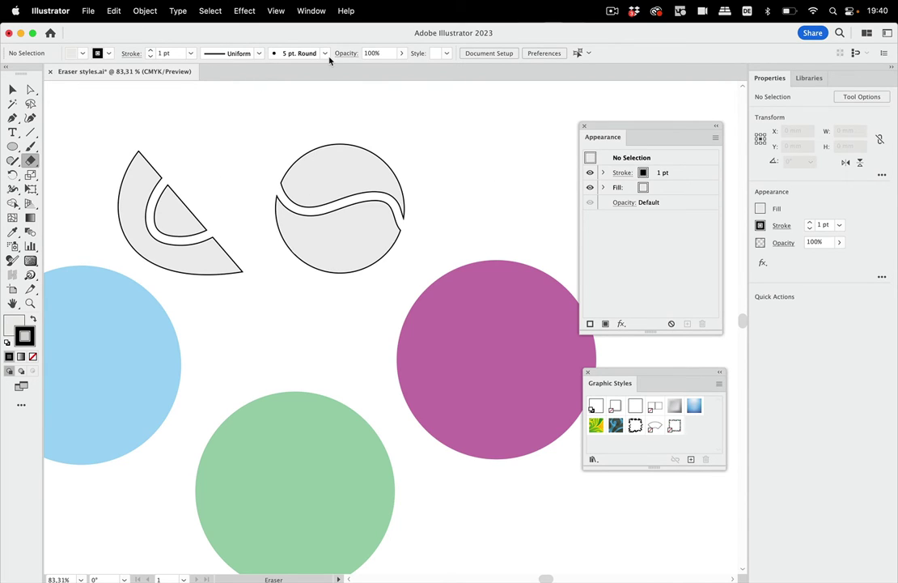
{"action": "left_click", "coordinate": [259, 54]}
{"action": "left_click", "coordinate": [223, 95]}
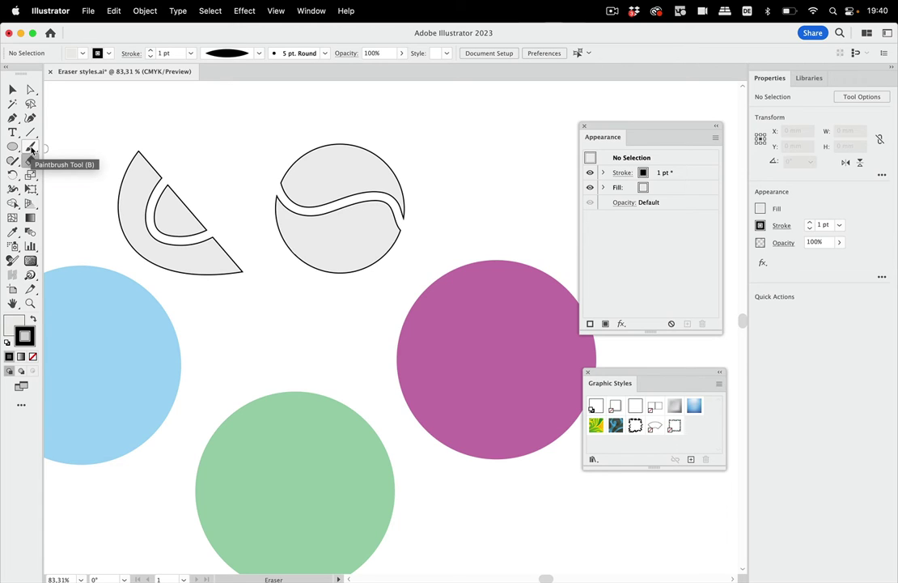
- Draw test pencil strokes with the tapered profile at a 30 pt stroke weight
{"action": "key", "text": "n"}
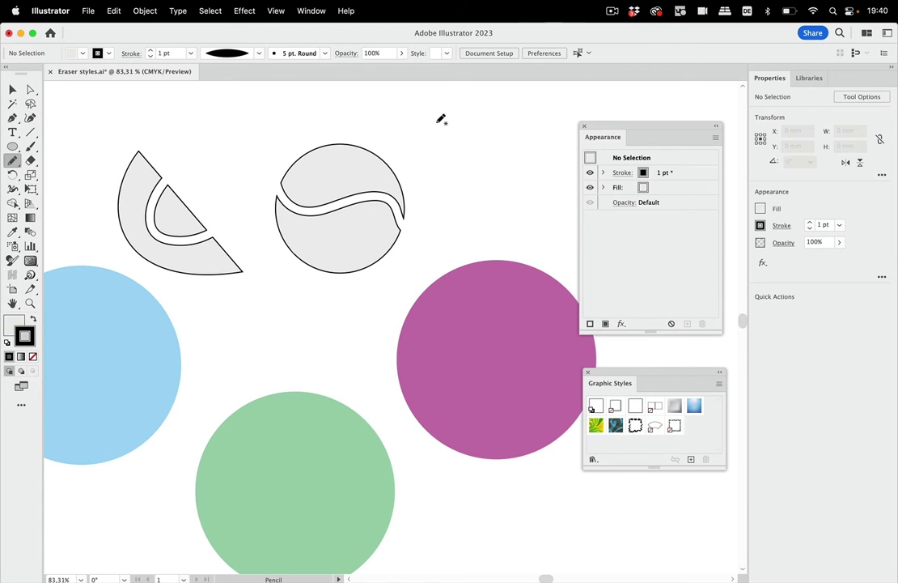
{"action": "mouse_move", "coordinate": [388, 126]}
{"action": "left_mouse_down"}
{"action": "mouse_move", "coordinate": [415, 122]}
{"action": "mouse_move", "coordinate": [489, 155]}
{"action": "mouse_move", "coordinate": [568, 146]}
{"action": "left_mouse_up"}
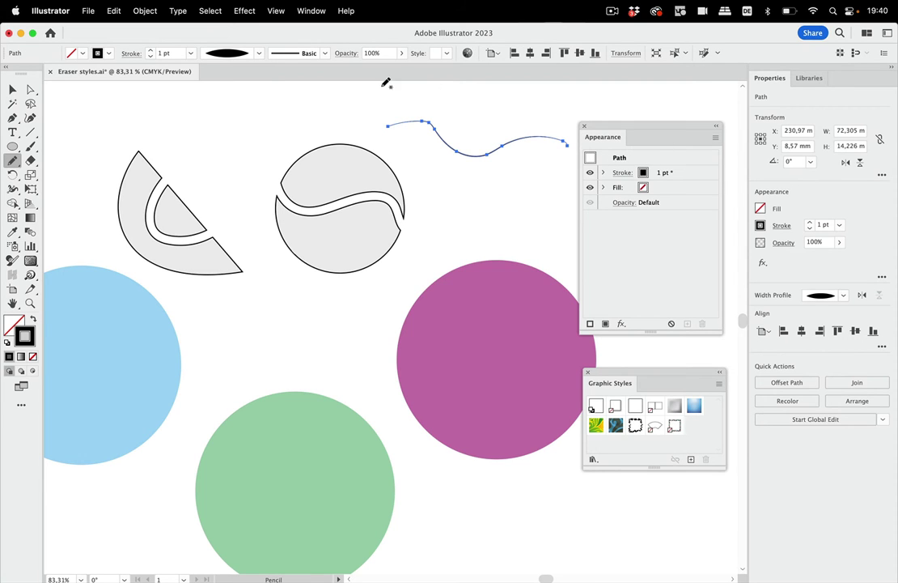
{"action": "left_click", "coordinate": [150, 51]}
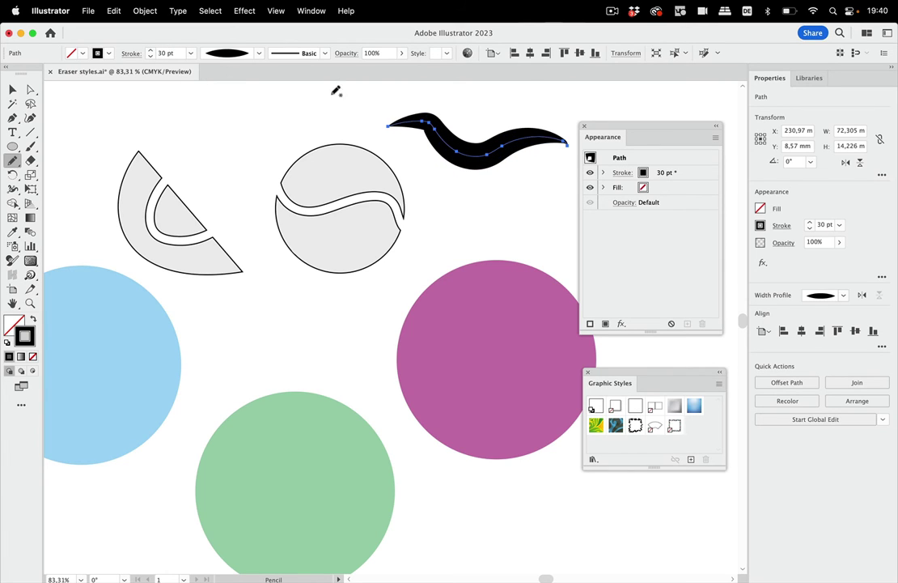
{"action": "left_click_drag", "start_coordinate": [195, 128], "coordinate": [327, 116]}
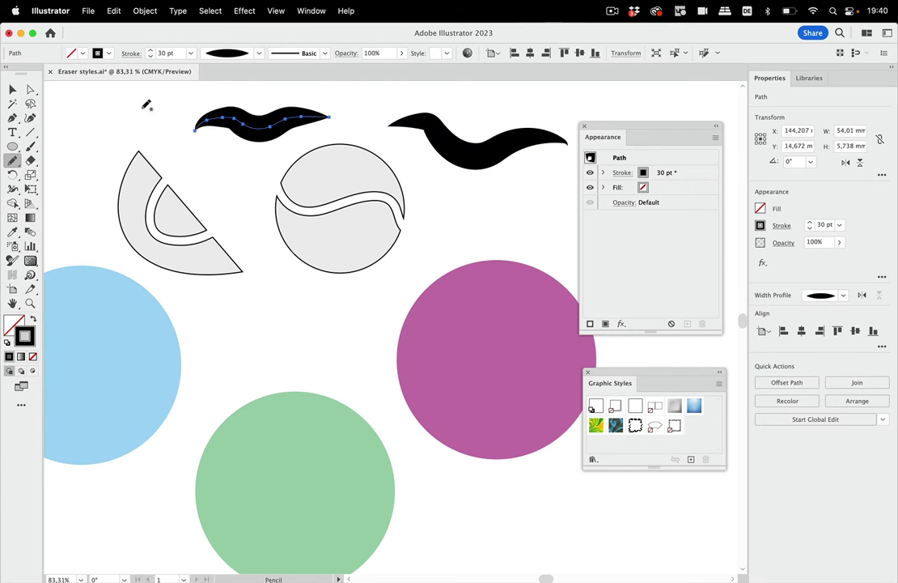
{"action": "left_click_drag", "start_coordinate": [92, 115], "coordinate": [173, 109]}
- Delete all three test pencil strokes
{"action": "key", "text": "super"}
{"action": "left_click_drag", "start_coordinate": [69, 91], "coordinate": [275, 121]}
{"action": "key", "text": "Delete"}
{"action": "key", "text": "super"}
{"action": "mouse_move", "coordinate": [413, 106]}
{"action": "left_mouse_down"}
{"action": "mouse_move", "coordinate": [417, 114]}
{"action": "mouse_move", "coordinate": [356, 137]}
{"action": "left_mouse_up"}
{"action": "key", "text": "Delete"}
- Move the Appearance panel up to the top of the window
{"action": "scroll", "coordinate": [478, 161], "scroll_direction": "down", "scroll_amount": 3}
{"action": "scroll", "coordinate": [485, 162], "scroll_direction": "left", "scroll_amount": 5}
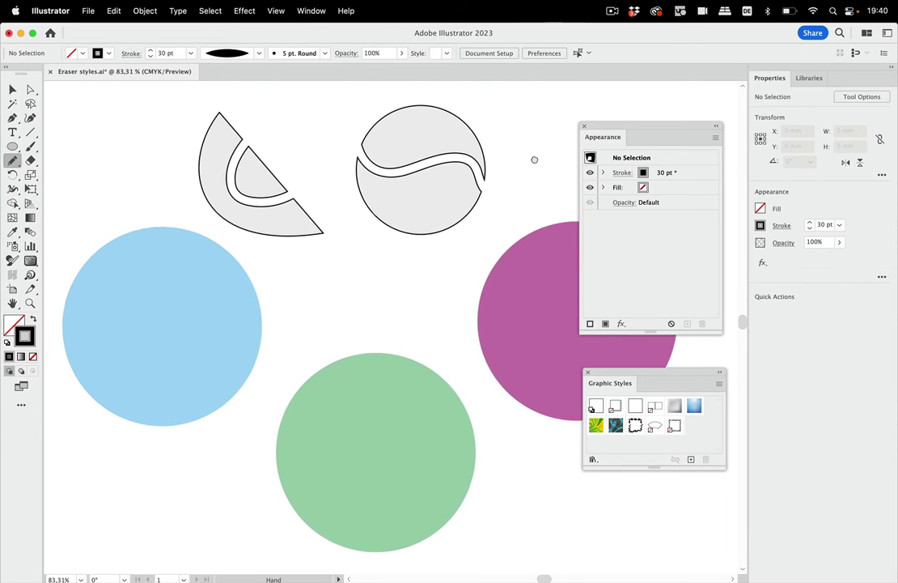
{"action": "left_click_drag", "start_coordinate": [673, 129], "coordinate": [681, 40]}
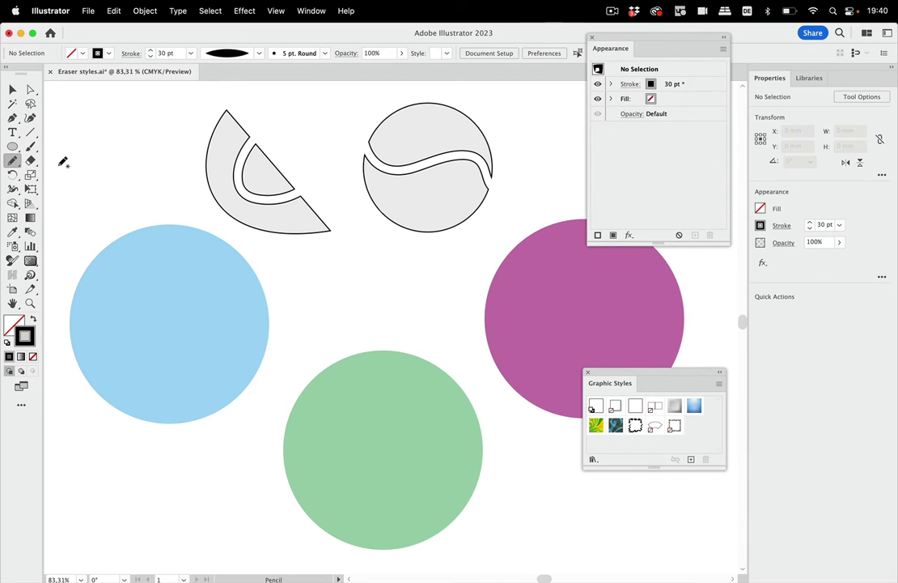
- Switch to the Eraser, selecting then deselecting the blue circle to pick up its light-blue fill
{"action": "left_click", "coordinate": [30, 160]}
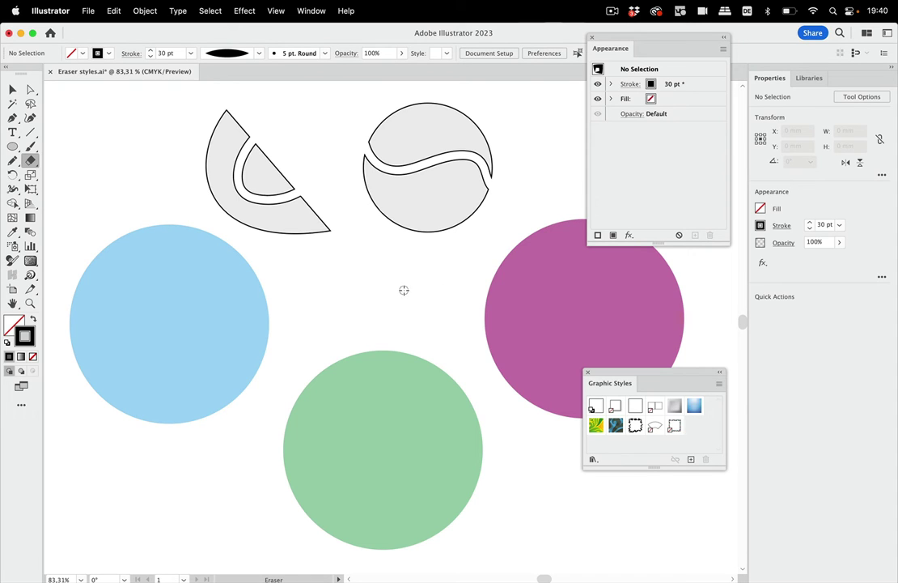
{"action": "scroll", "coordinate": [398, 291], "scroll_direction": "down", "scroll_amount": 3}
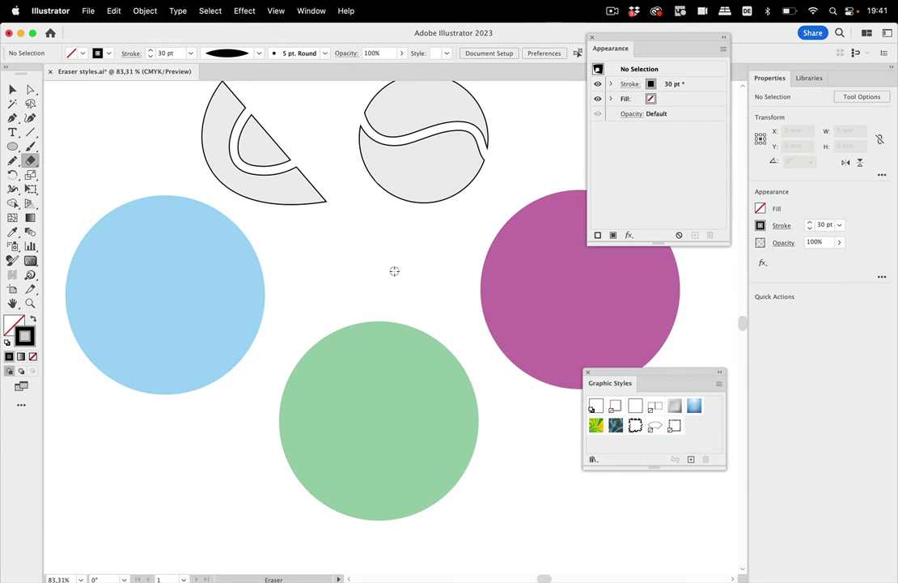
{"action": "left_click", "coordinate": [180, 287], "text": "super"}
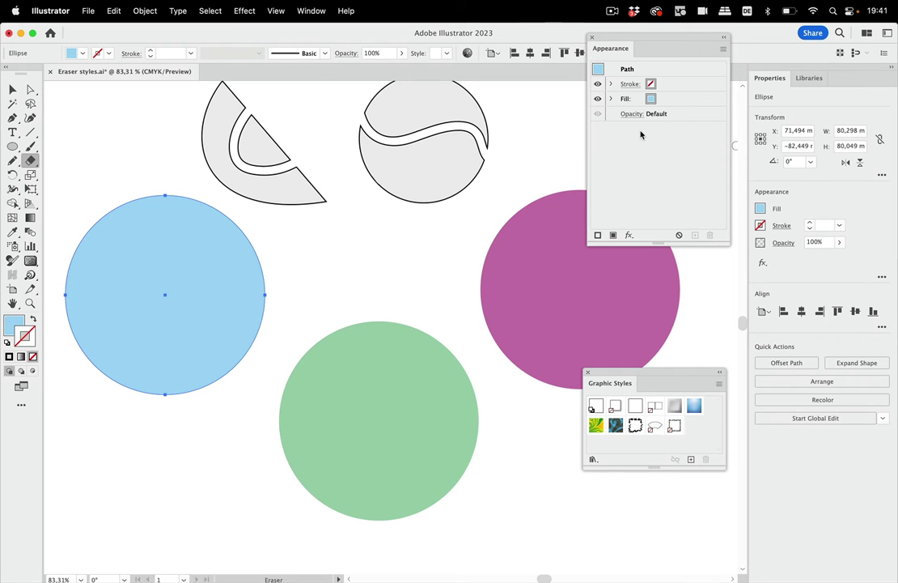
{"action": "left_click", "coordinate": [325, 263], "text": "super"}
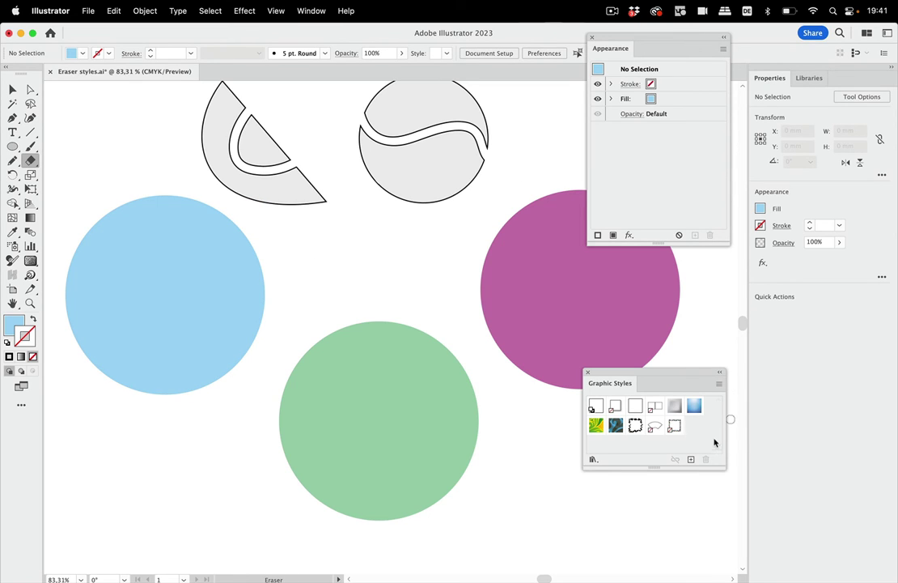
- Erase a jagged gap across the blue circle with the Outline Stroke/Roughen style, then view CPU outlines
{"action": "left_click", "coordinate": [635, 427]}
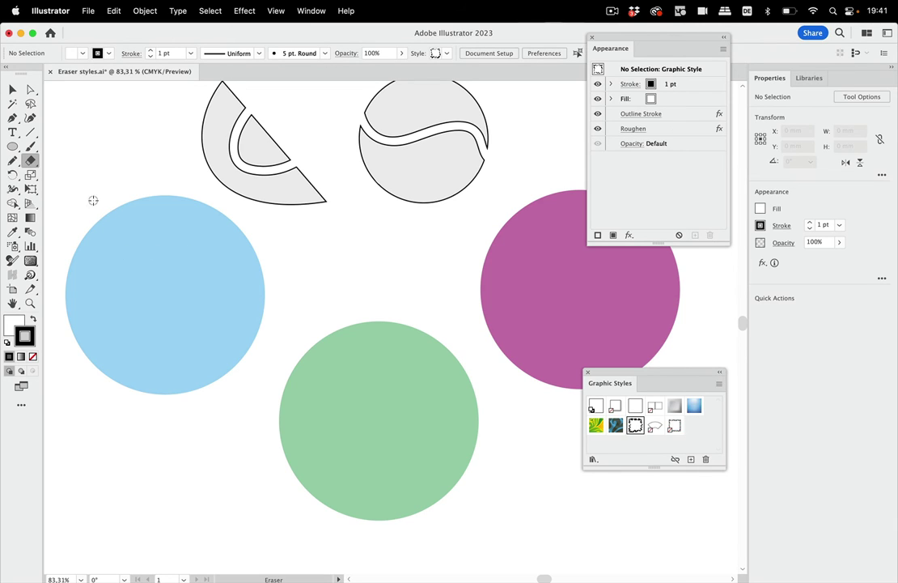
{"action": "mouse_move", "coordinate": [82, 180]}
{"action": "left_mouse_down"}
{"action": "mouse_move", "coordinate": [85, 220]}
{"action": "mouse_move", "coordinate": [166, 278]}
{"action": "mouse_move", "coordinate": [271, 269]}
{"action": "left_mouse_up"}
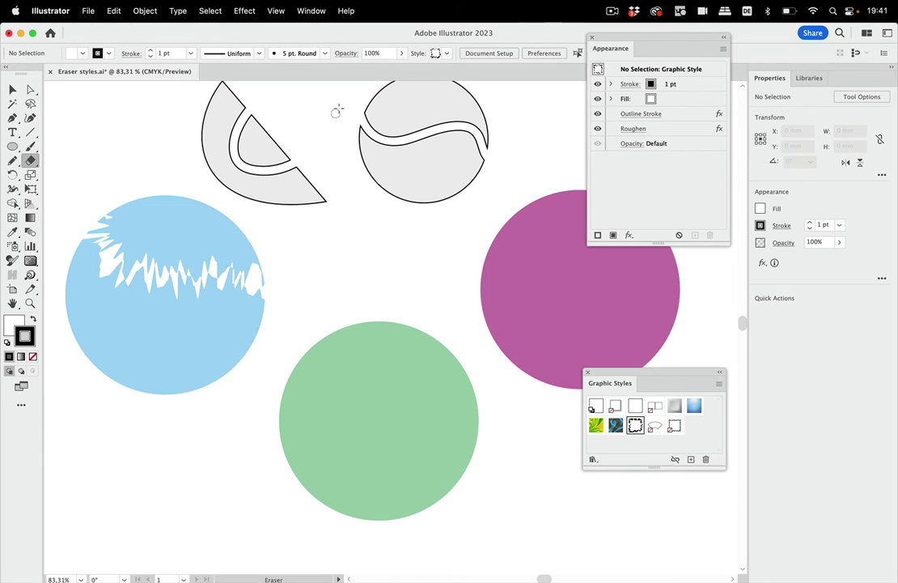
{"action": "left_click", "coordinate": [275, 11]}
{"action": "left_click", "coordinate": [281, 32]}
{"action": "left_click", "coordinate": [275, 10]}
{"action": "left_click", "coordinate": [280, 45]}
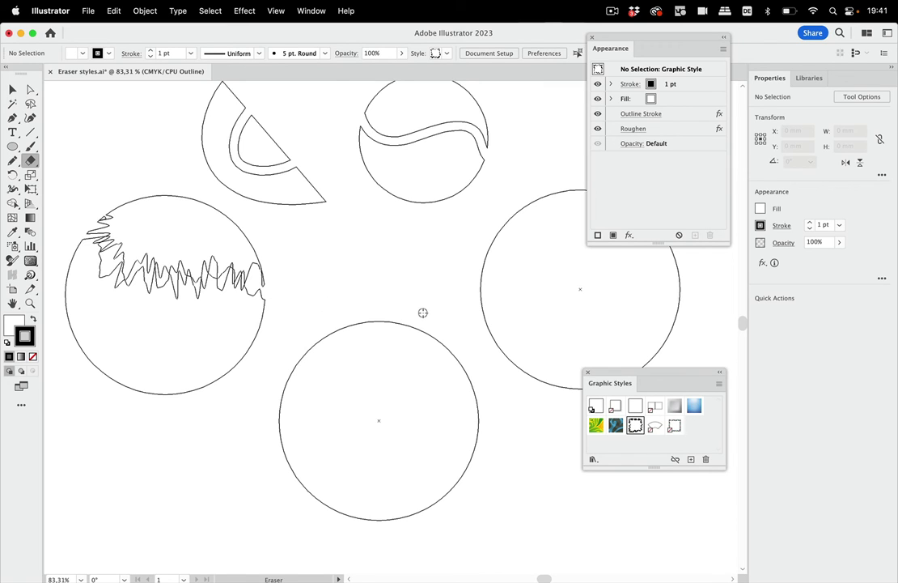
- Switch the display back to GPU rendering and full-colour Preview
{"action": "left_click", "coordinate": [274, 10]}
{"action": "left_click", "coordinate": [279, 32]}
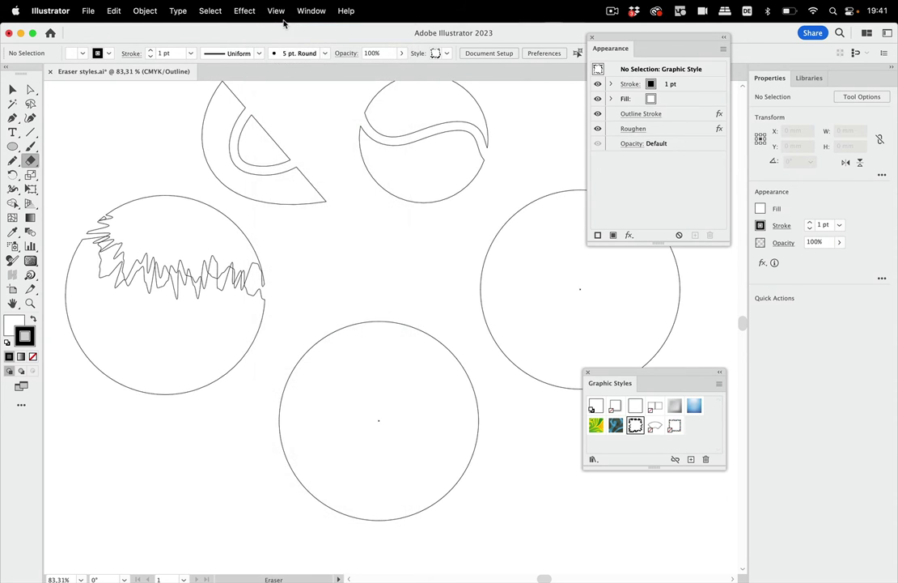
{"action": "left_click", "coordinate": [276, 12]}
{"action": "left_click", "coordinate": [281, 46]}
{"action": "scroll", "coordinate": [375, 264], "scroll_direction": "down", "scroll_amount": 2}
{"action": "scroll", "coordinate": [374, 264], "scroll_direction": "right", "scroll_amount": 2}
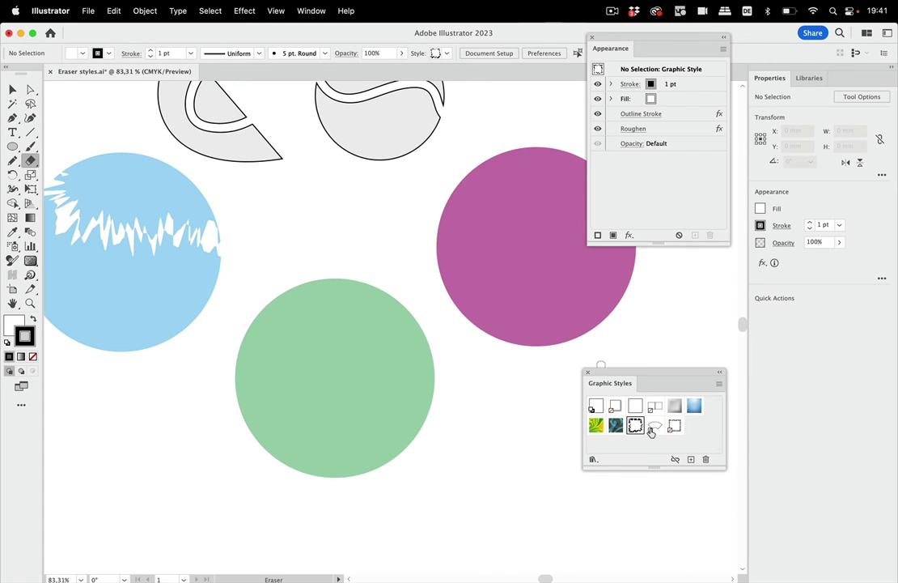
- Apply the Graphic Style 2 Warp: Arc style and erase a curved channel across the green circle
{"action": "left_click", "coordinate": [654, 430]}
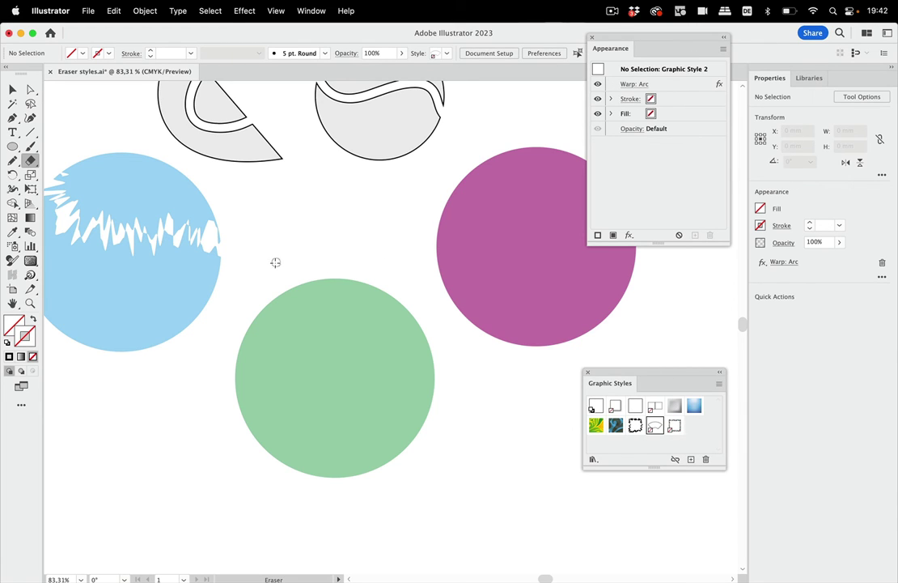
{"action": "mouse_move", "coordinate": [260, 289]}
{"action": "left_mouse_down"}
{"action": "mouse_move", "coordinate": [268, 323]}
{"action": "mouse_move", "coordinate": [300, 366]}
{"action": "mouse_move", "coordinate": [369, 384]}
{"action": "mouse_move", "coordinate": [450, 369]}
{"action": "left_mouse_up"}
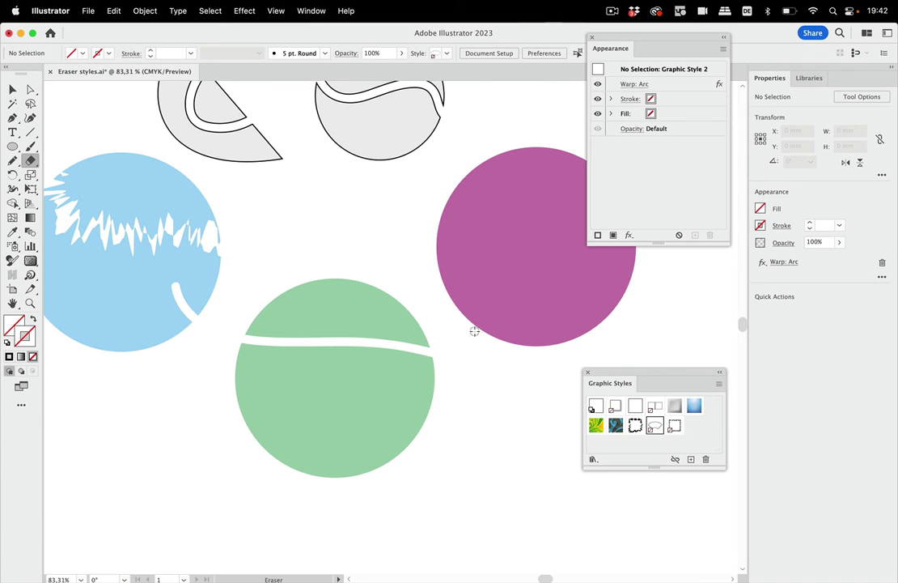
{"action": "key", "text": "space"}
{"action": "left_click_drag", "start_coordinate": [474, 363], "coordinate": [392, 413]}
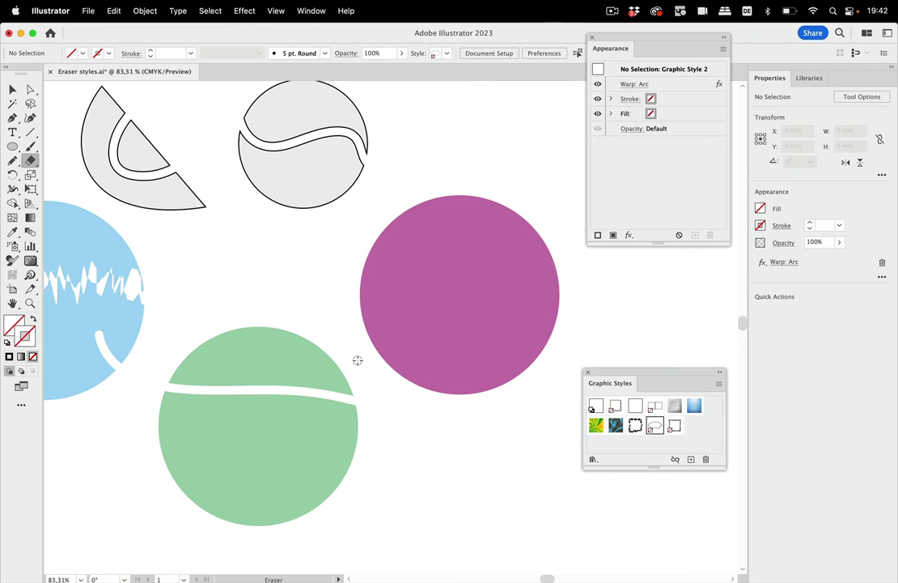
- Pick Graphic Style 3 (Color Halftone) and browse the Effect menu without choosing anything
{"action": "left_click", "coordinate": [674, 424]}
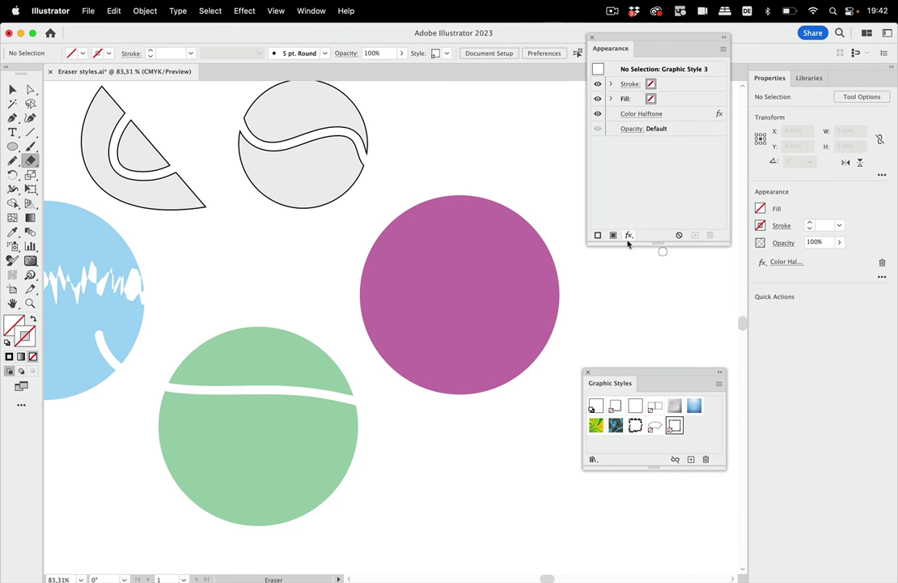
{"action": "left_click", "coordinate": [244, 11]}
{"action": "mouse_move", "coordinate": [260, 276]}
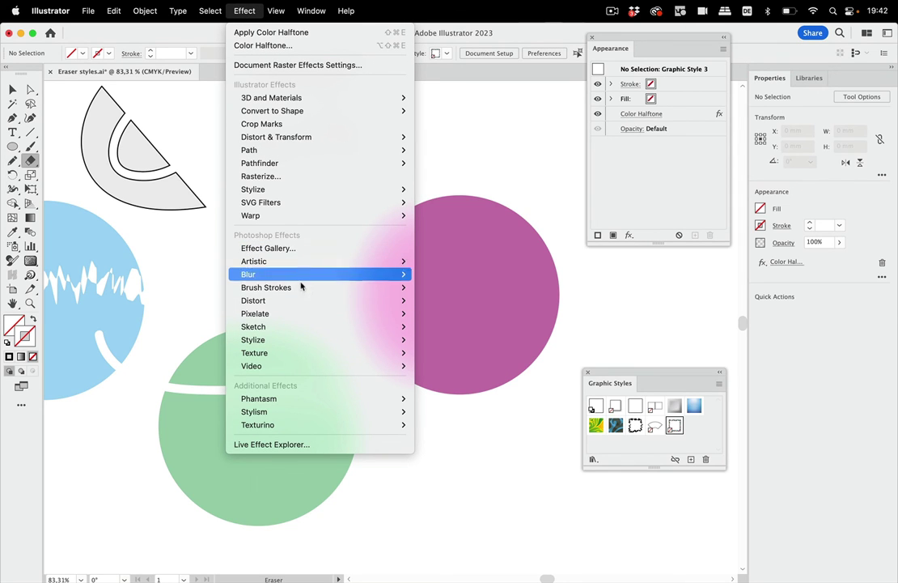
{"action": "mouse_move", "coordinate": [274, 6]}
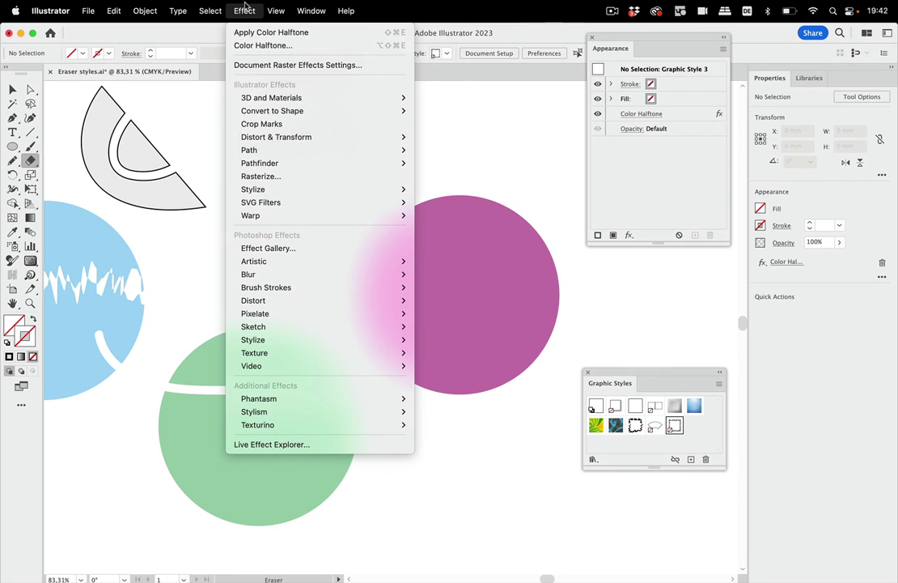
{"action": "left_click", "coordinate": [244, 10]}
- Try erasing across the magenta circle and dismiss the 'Can't create an eraser path' alert
{"action": "mouse_move", "coordinate": [347, 240]}
{"action": "left_mouse_down"}
{"action": "mouse_move", "coordinate": [423, 297]}
{"action": "mouse_move", "coordinate": [521, 286]}
{"action": "mouse_move", "coordinate": [606, 305]}
{"action": "left_mouse_up"}
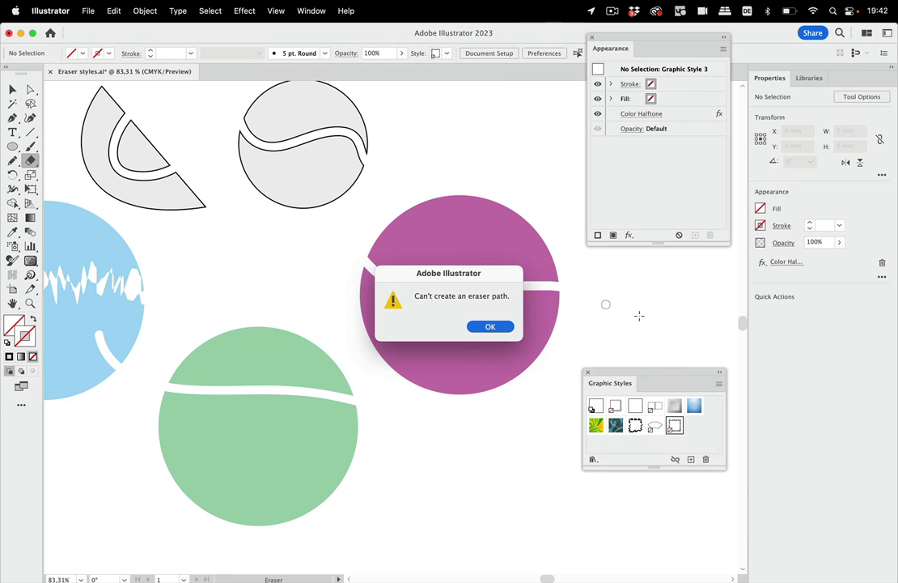
{"action": "left_click", "coordinate": [490, 327]}
{"action": "scroll", "coordinate": [348, 311], "scroll_direction": "left", "scroll_amount": 10}
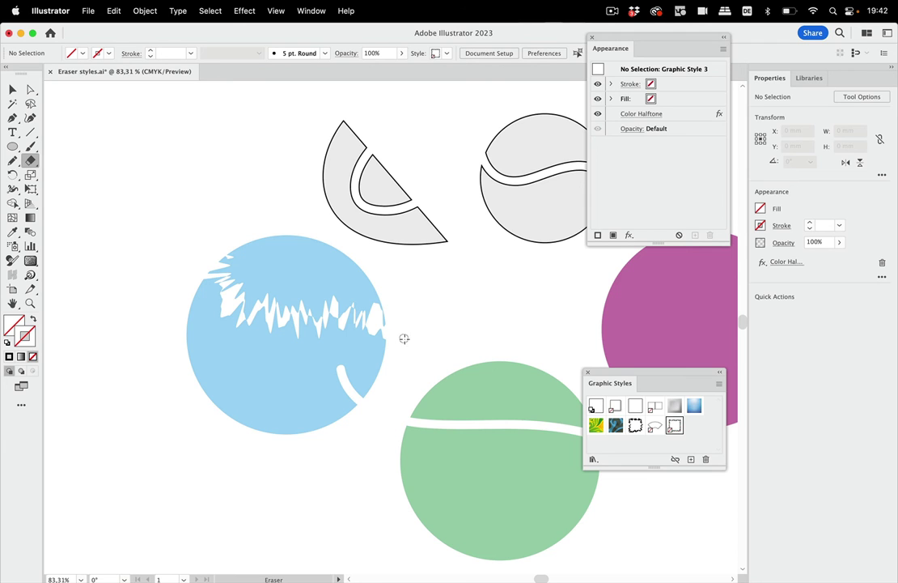
{"action": "scroll", "coordinate": [406, 339], "scroll_direction": "right", "scroll_amount": 5}
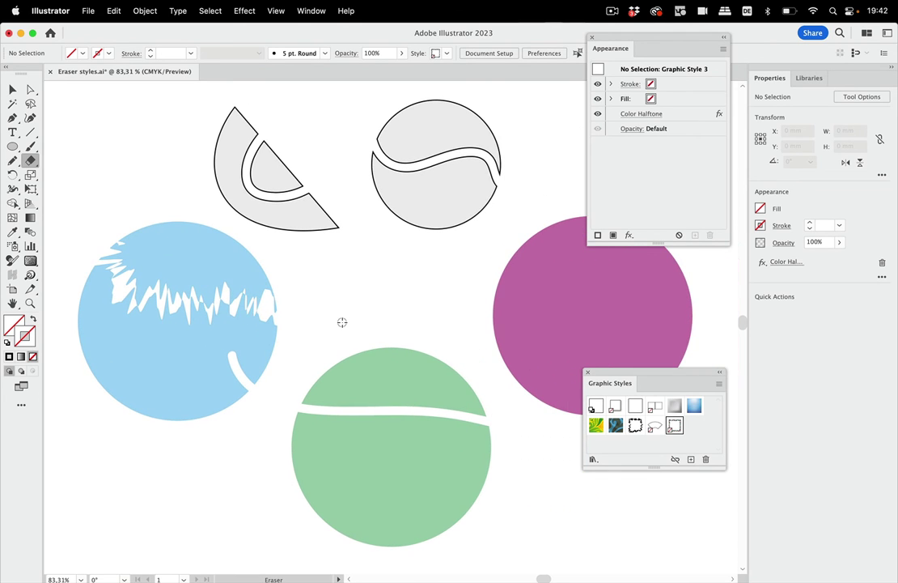